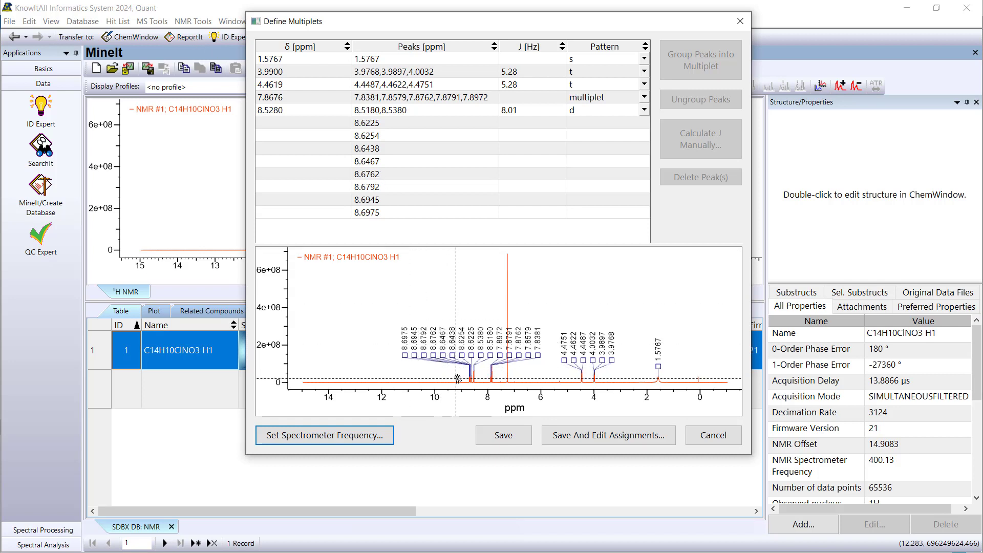
Step: Group the ungrouped peaks 8.6225, 8.6254, 8.6438 and 8.6467 ppm into a multiplet and set its pattern to dd
drag(465, 376, 477, 363)
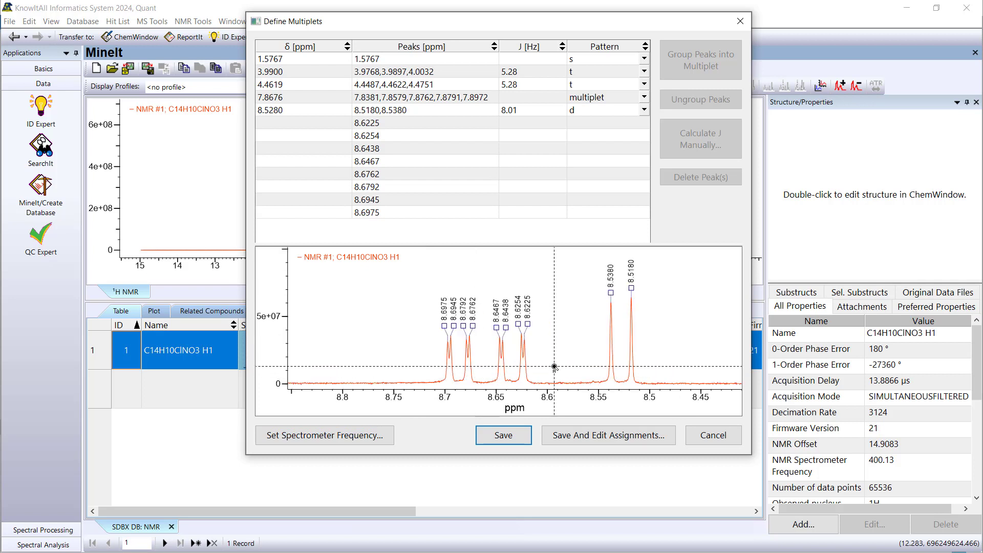
drag(546, 364, 427, 358)
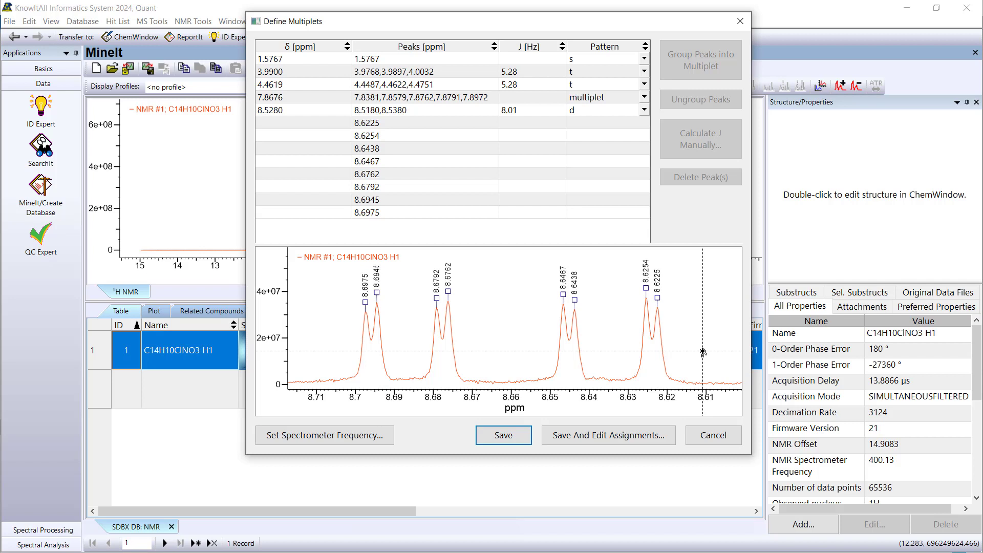
drag(394, 125, 395, 163)
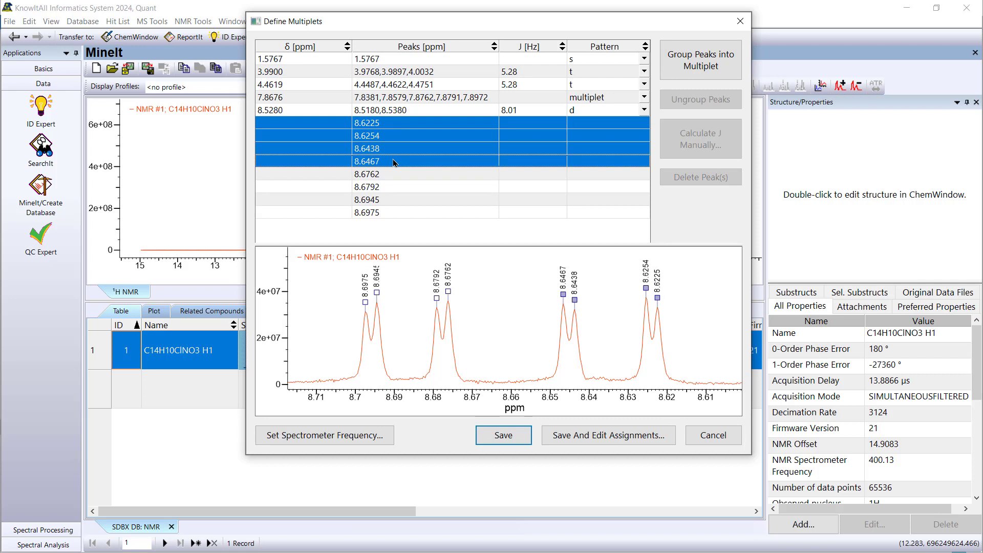
click(669, 72)
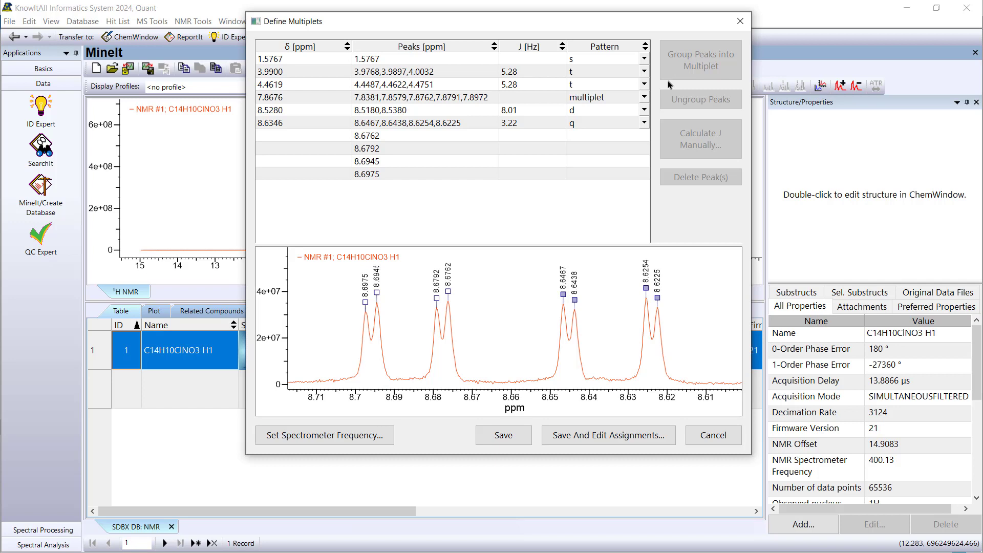
click(645, 123)
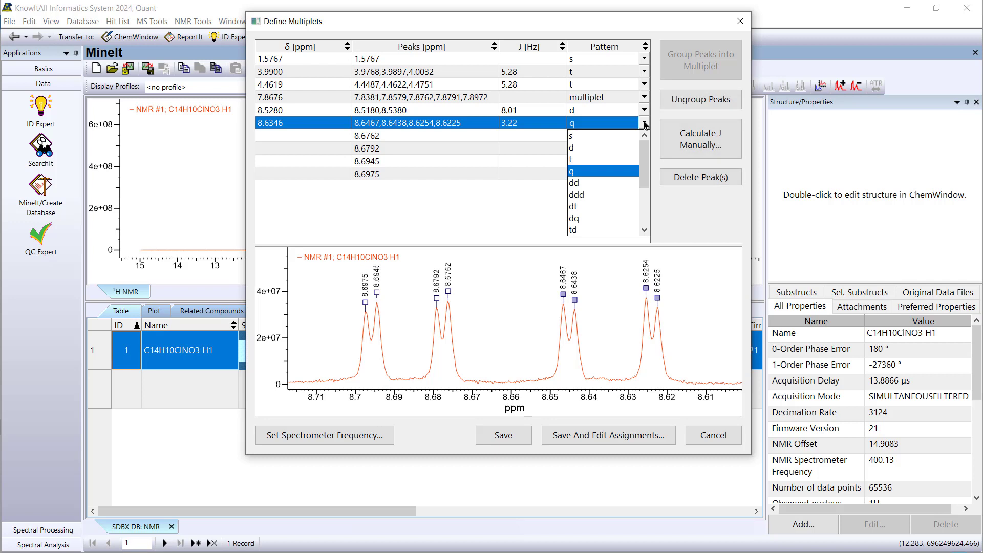
click(623, 183)
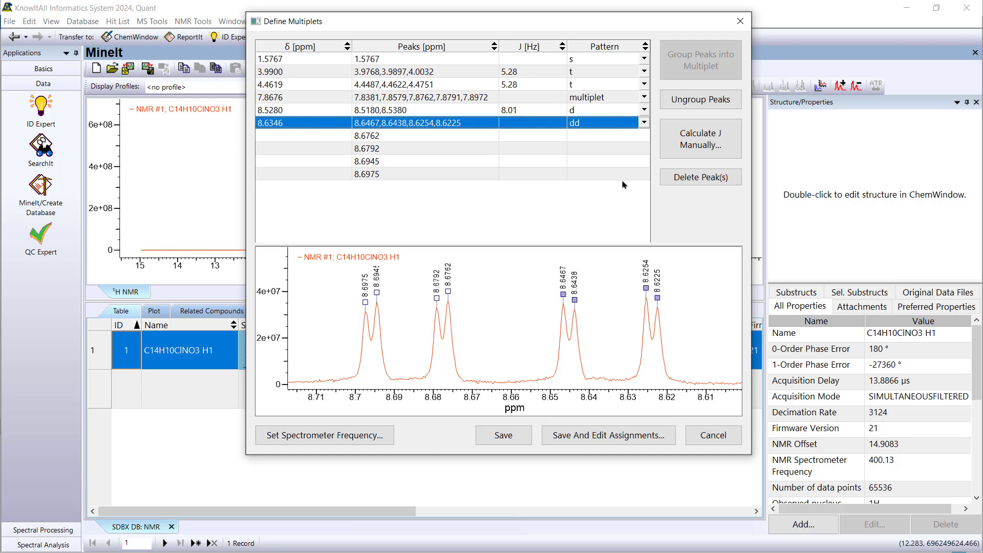
Step: Manually calculate the 8.6346 ppm multiplet's small J from peak pairs 8.6467/8.6438 and 8.6254/8.6225, and confirm the average
click(701, 139)
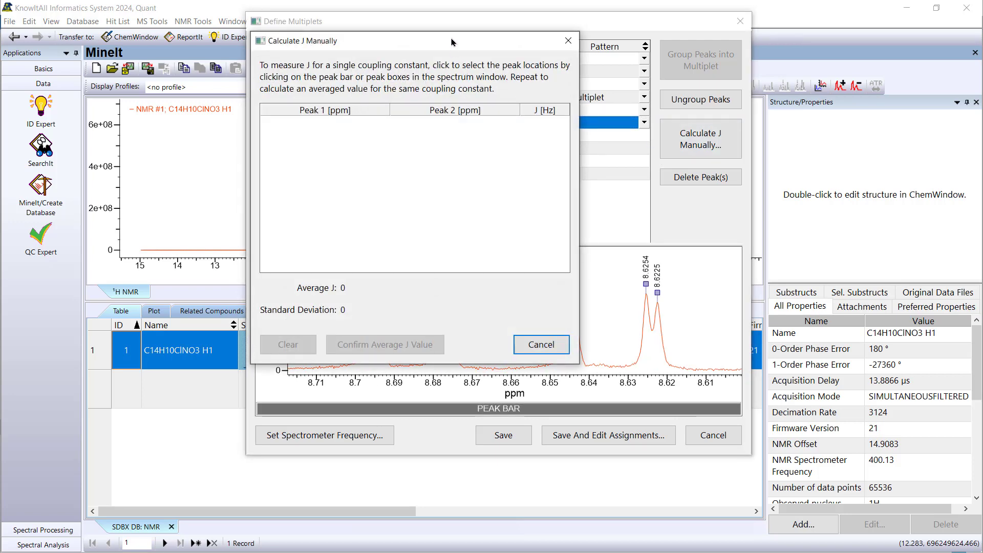
drag(453, 42, 389, 37)
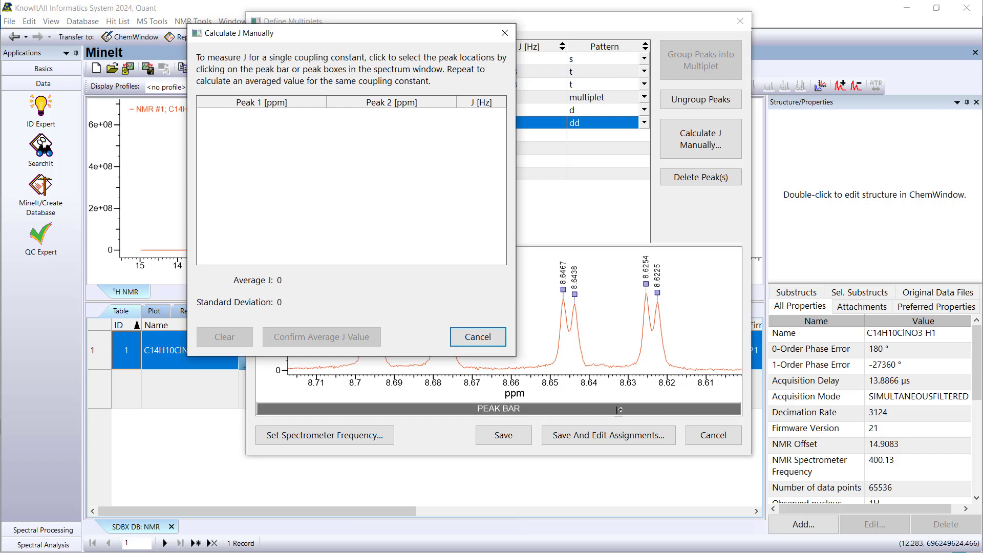
click(564, 290)
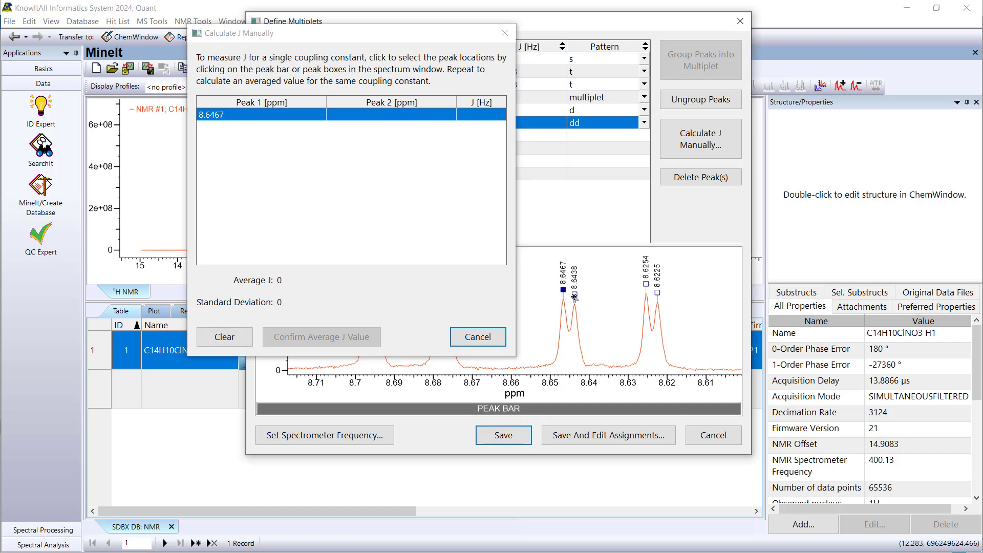
click(575, 295)
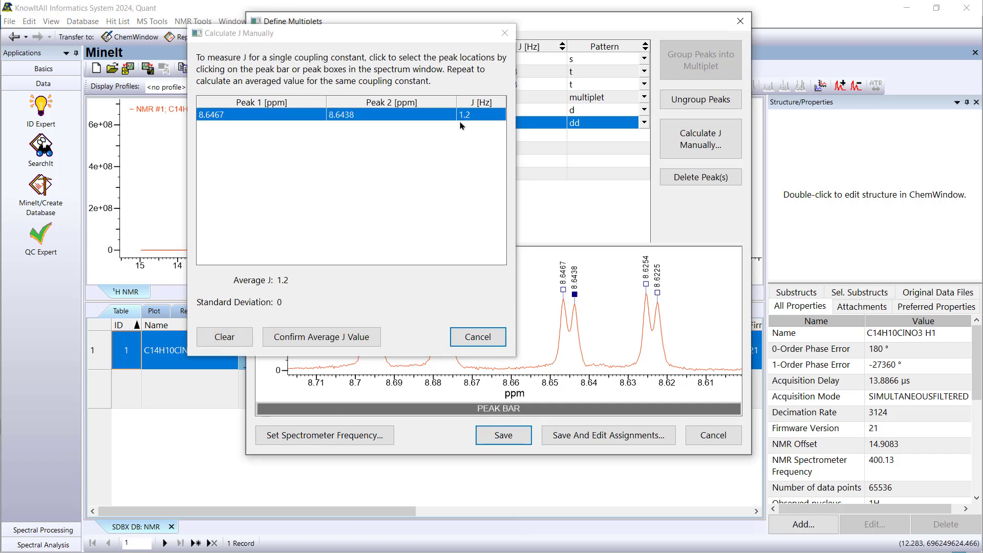
click(646, 284)
click(657, 293)
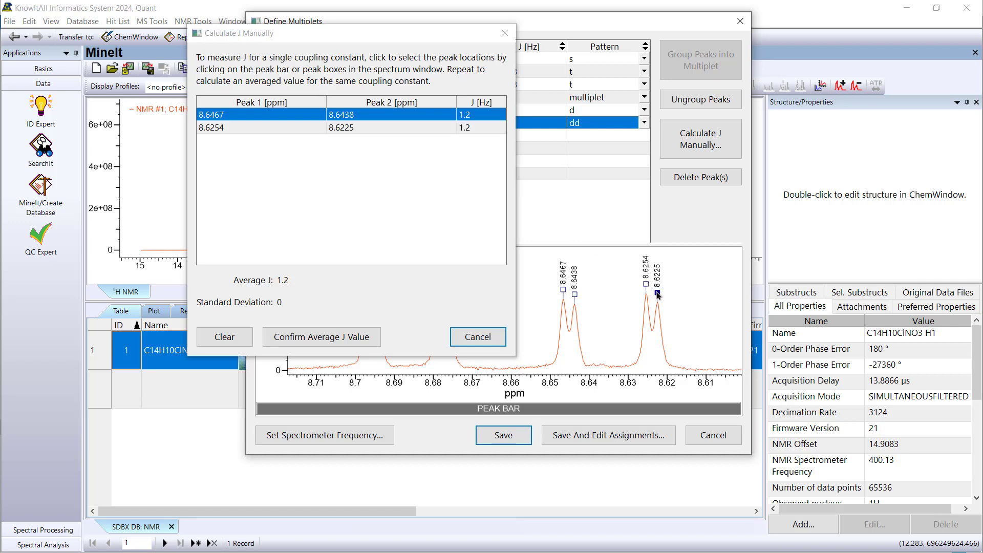
click(365, 338)
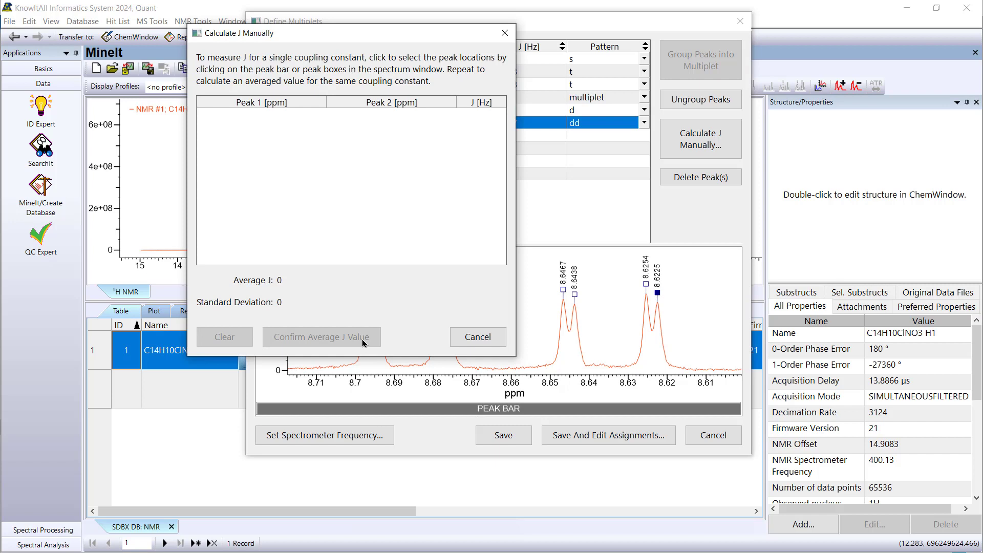
Step: Add the same multiplet's large J by marking the two doublet centres at about 8.6450 and 8.6237 ppm, and finish the manual calculation
click(570, 330)
click(655, 329)
click(571, 407)
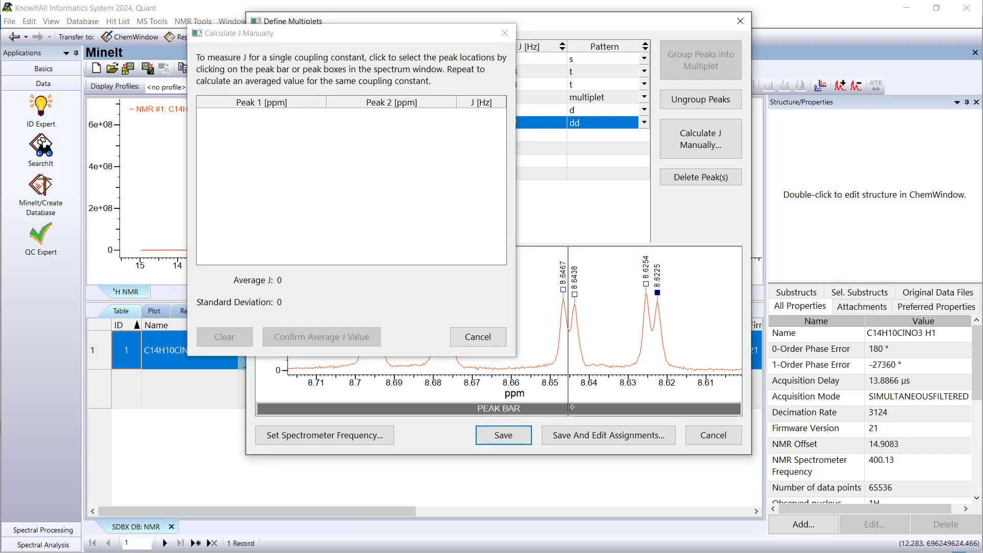
click(573, 407)
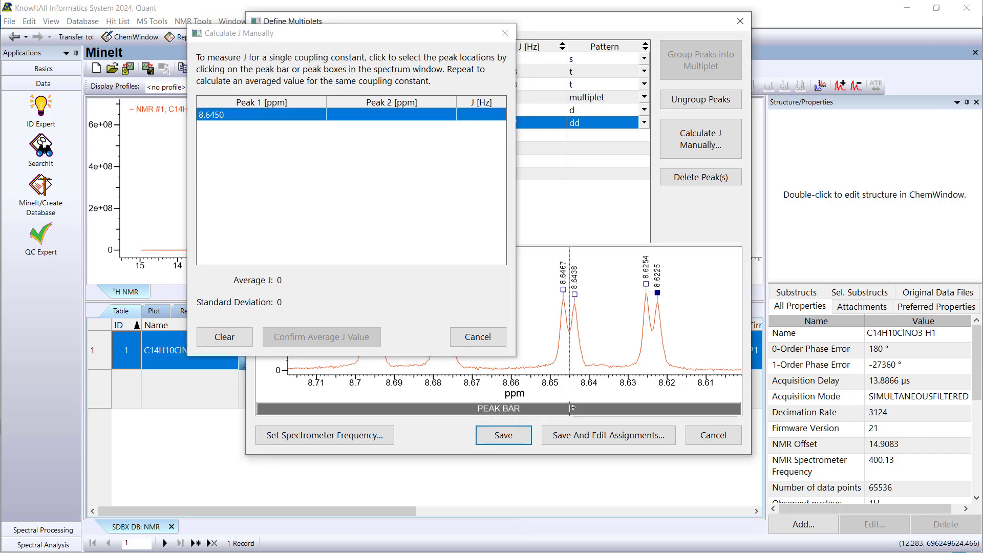
click(653, 408)
click(656, 408)
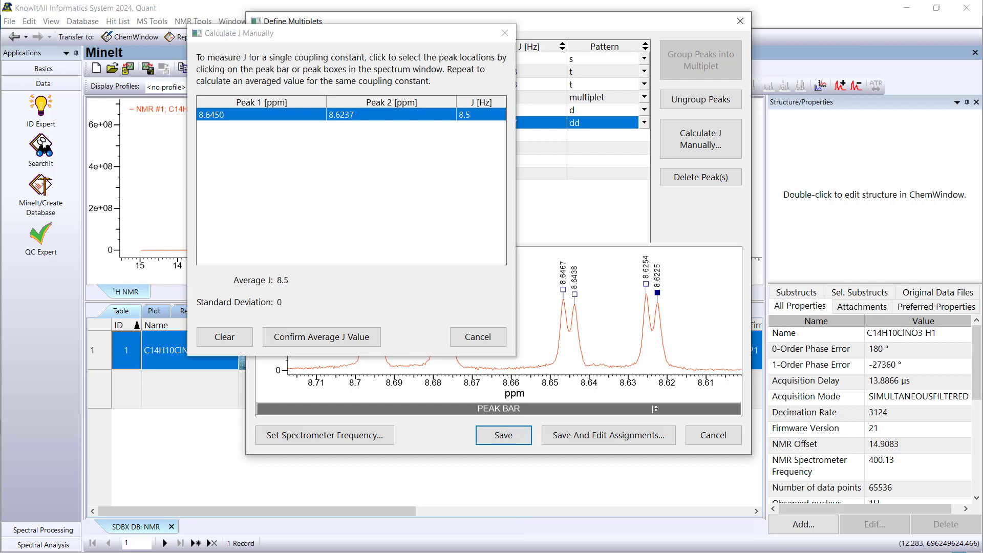
click(372, 342)
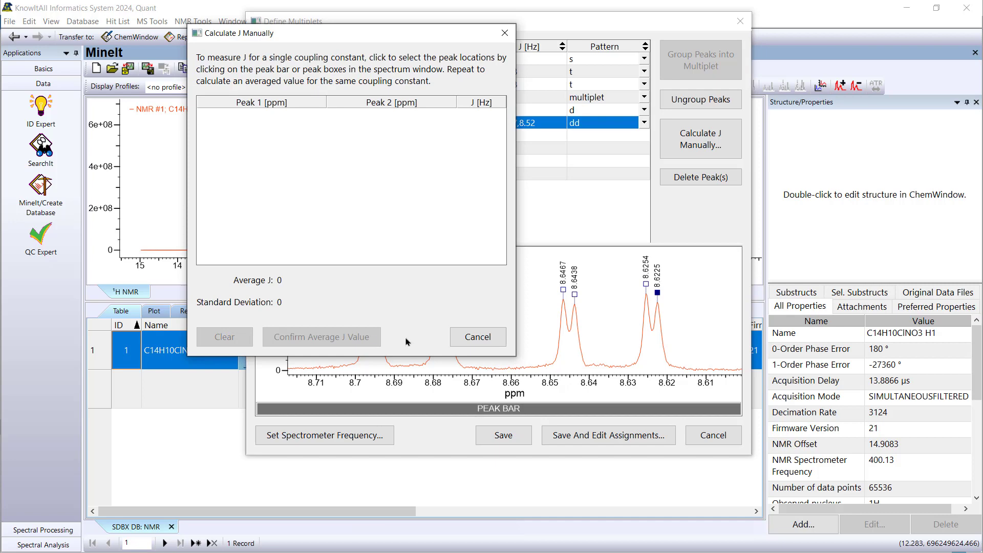
click(469, 343)
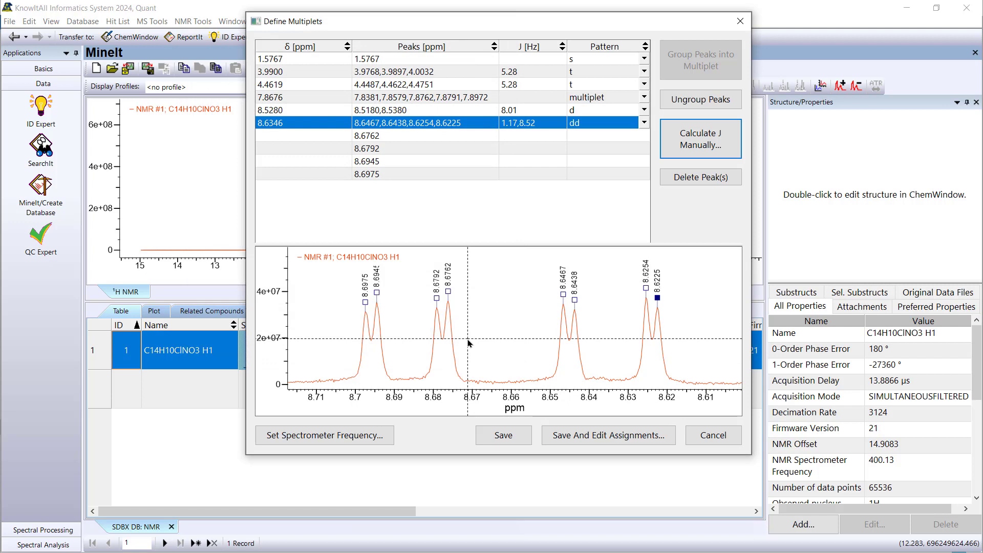
Step: Group the remaining peaks 8.6762, 8.6792, 8.6945 and 8.6975 ppm into a multiplet and set its pattern to dd
click(392, 138)
ctrl+click(393, 148)
ctrl+click(394, 165)
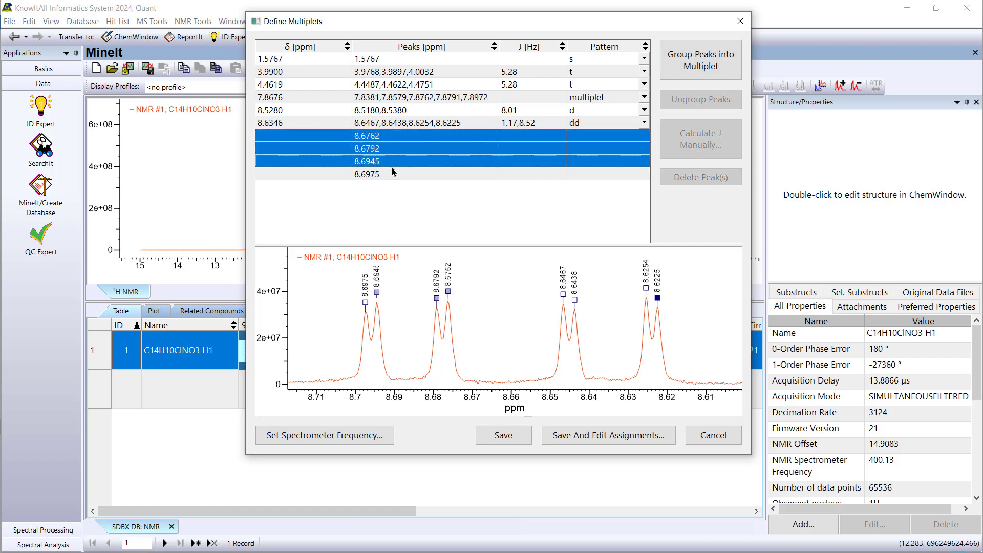
ctrl+click(394, 178)
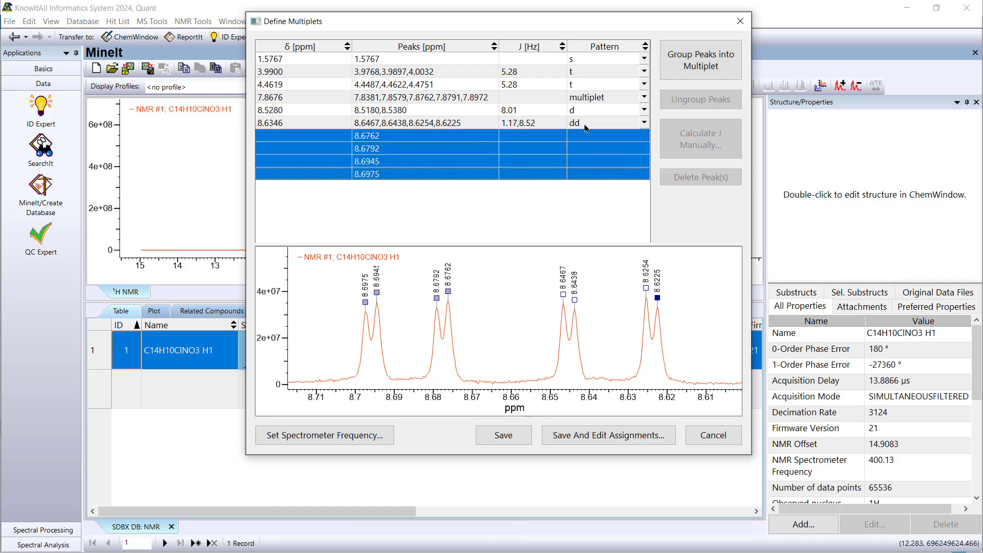
click(674, 74)
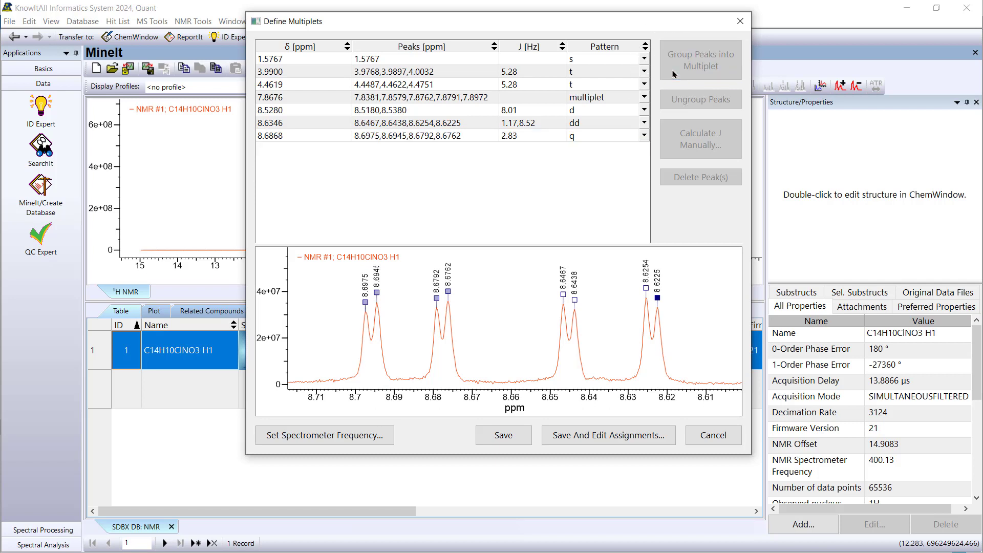
click(644, 135)
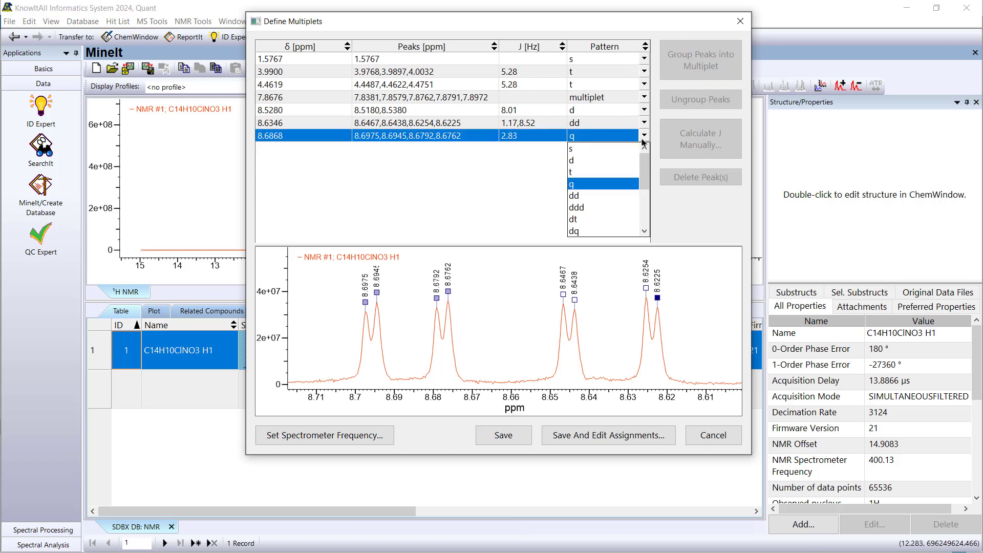
click(606, 196)
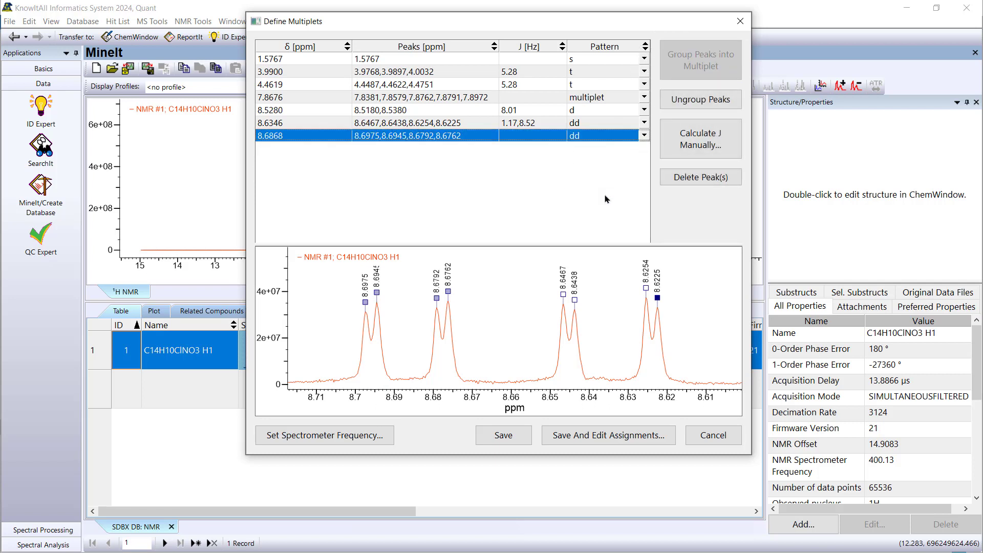
Step: Manually calculate the 8.6868 ppm multiplet's small J from peak pairs 8.6975/8.6945 and 8.6792/8.6762, and confirm the average
click(669, 146)
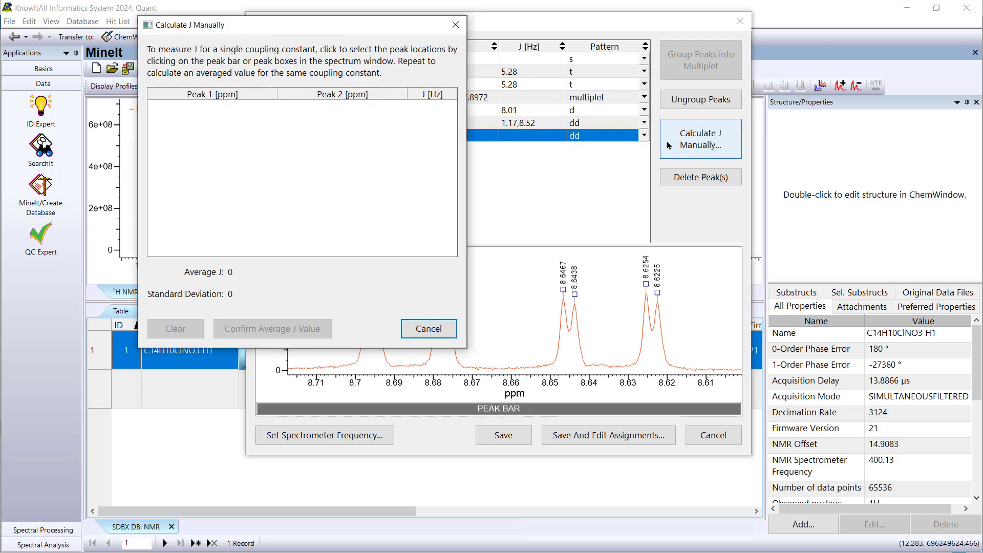
drag(275, 31, 660, 35)
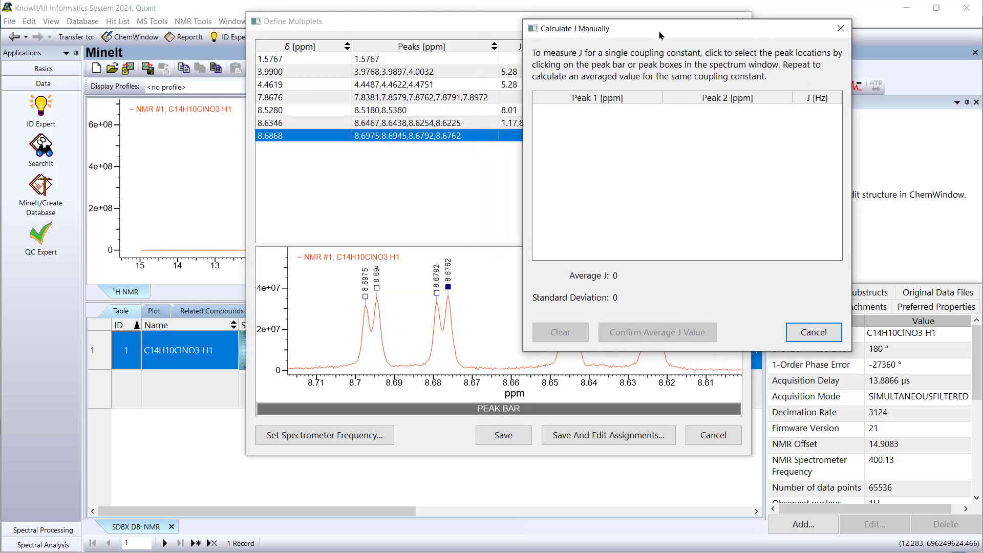
click(369, 296)
click(377, 289)
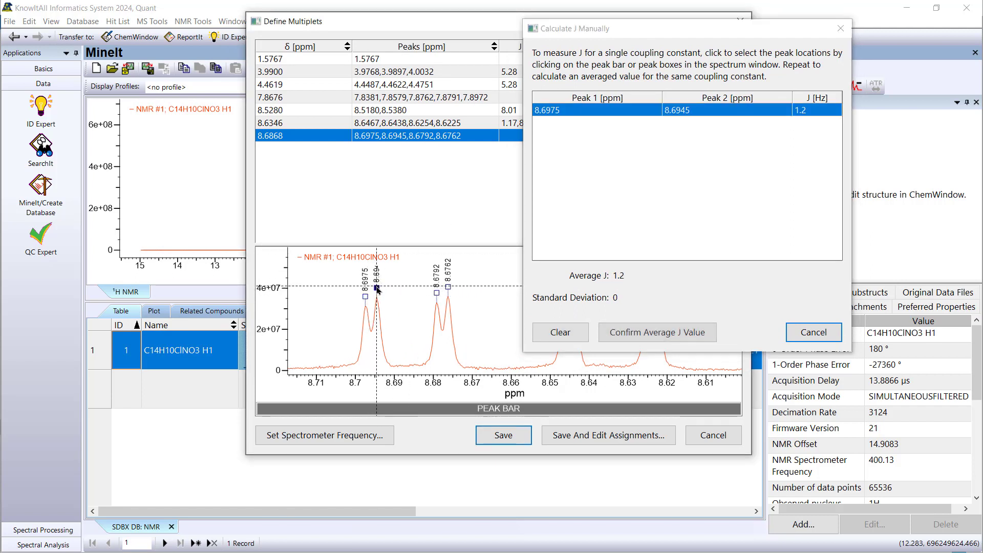
click(437, 294)
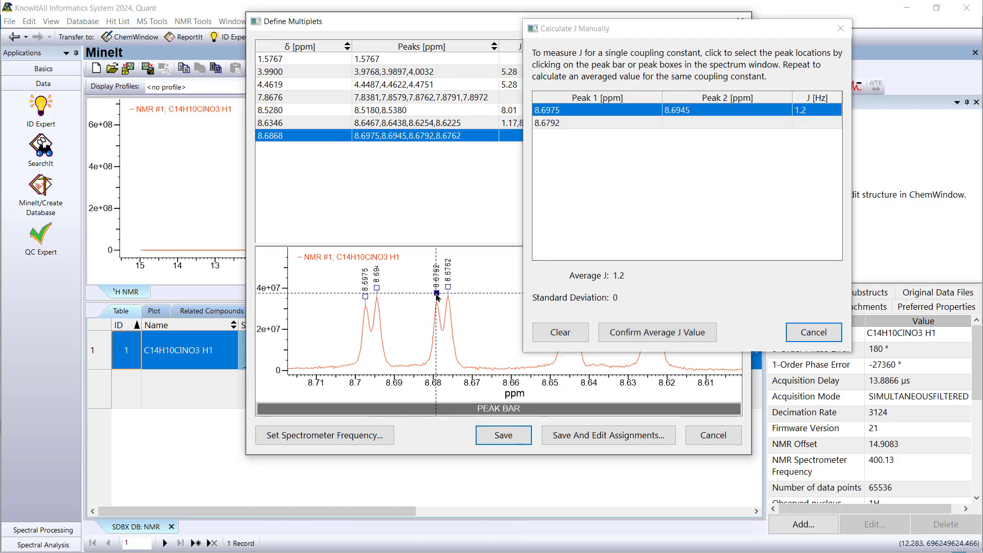
click(448, 287)
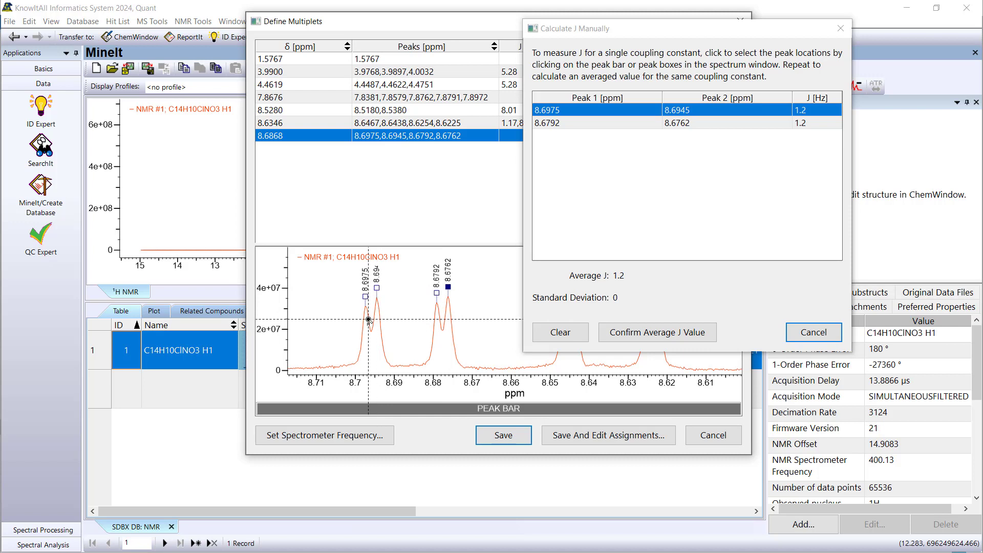
click(611, 336)
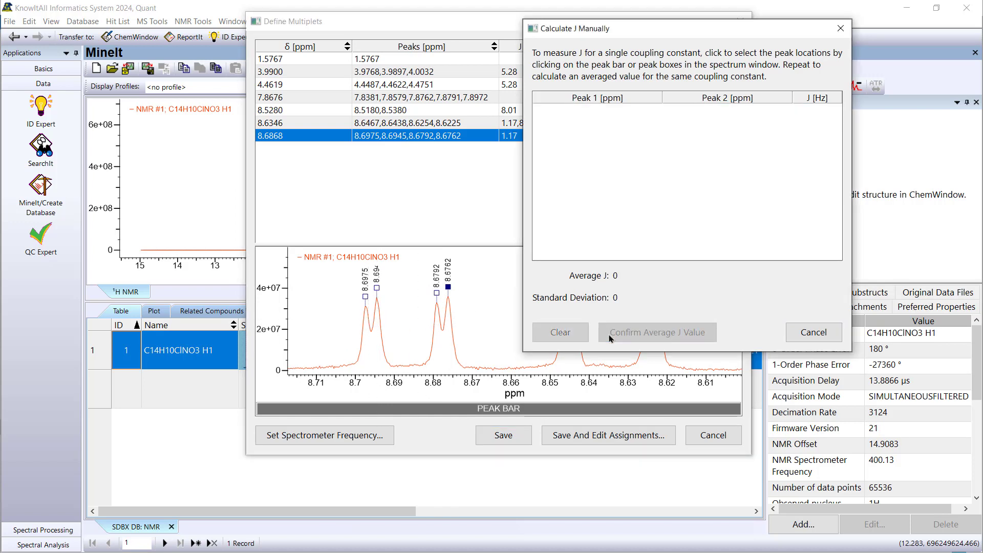
Step: Add this multiplet's large J between the doublet centres at about 8.6959 and 8.6777 ppm, and save the multiplet definitions
click(375, 408)
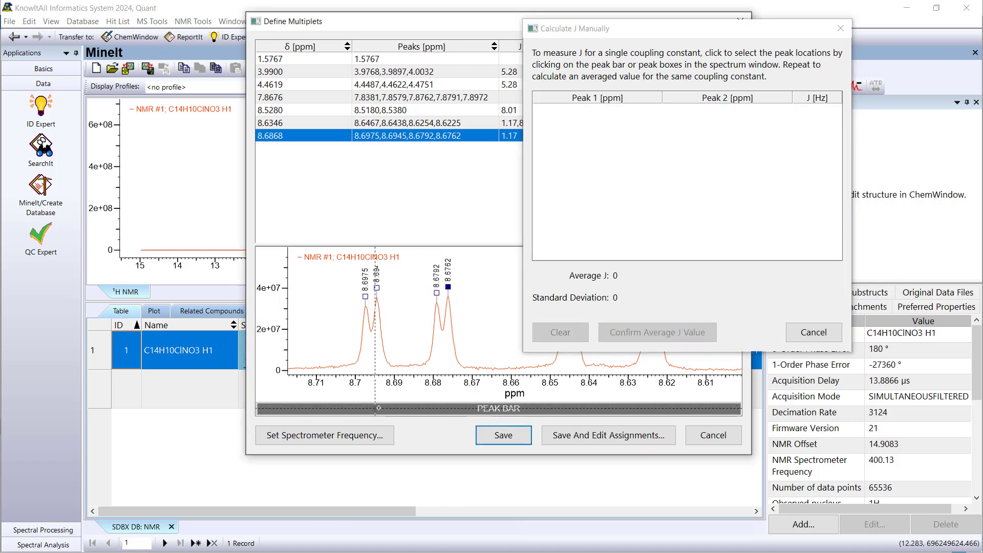
click(374, 408)
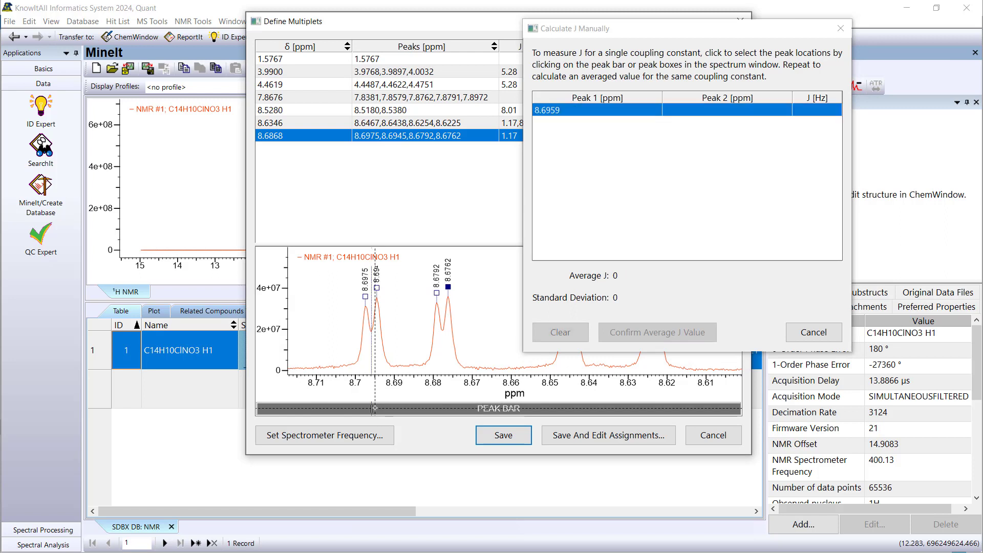
click(445, 408)
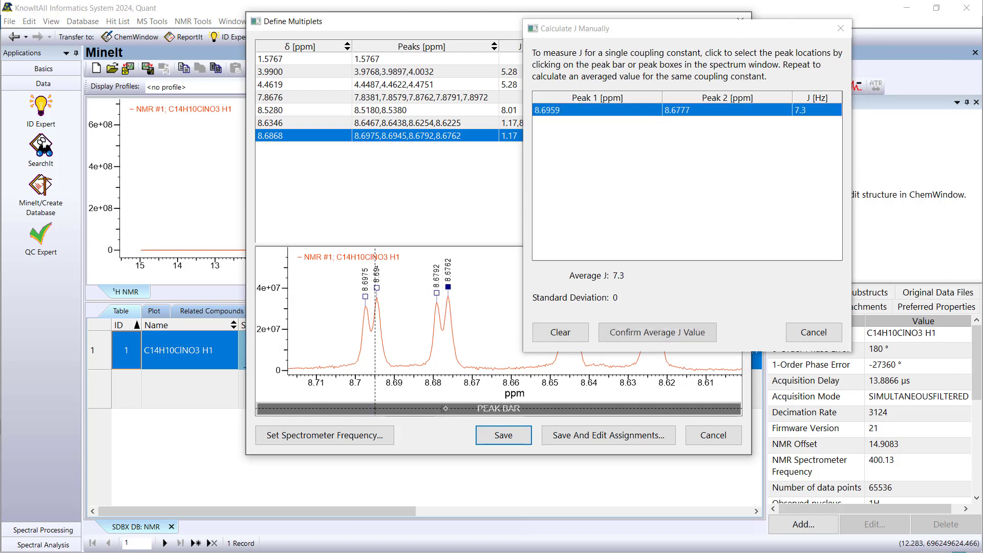
click(673, 336)
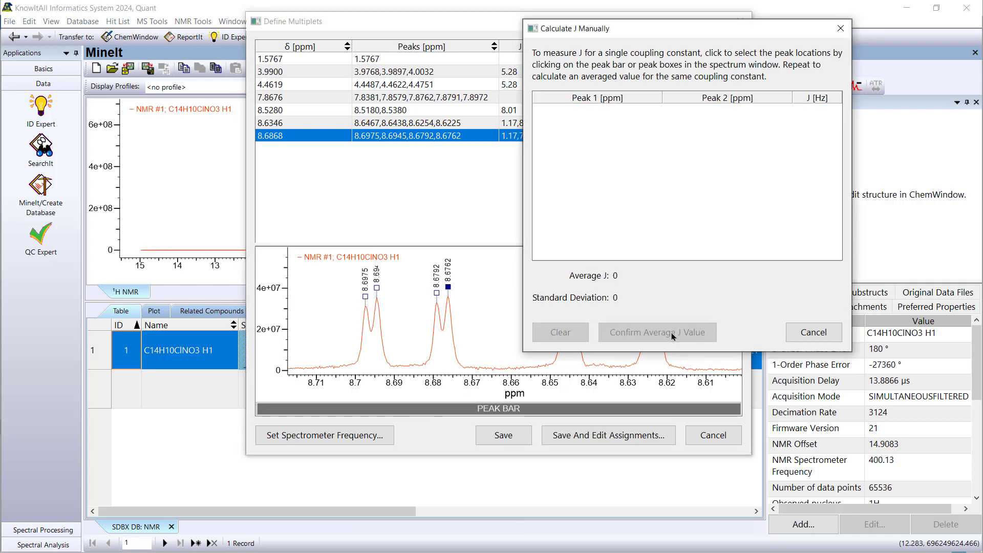
click(811, 334)
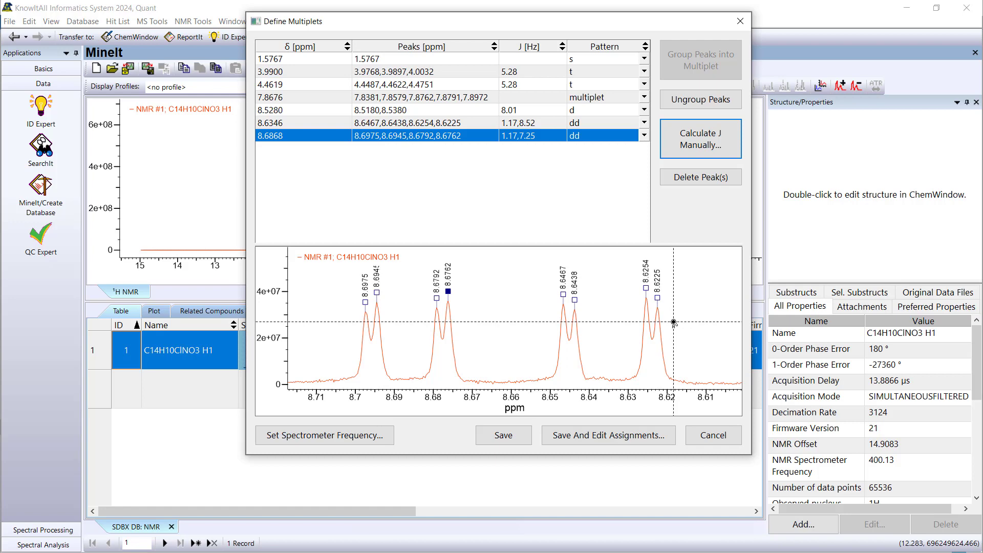
click(497, 437)
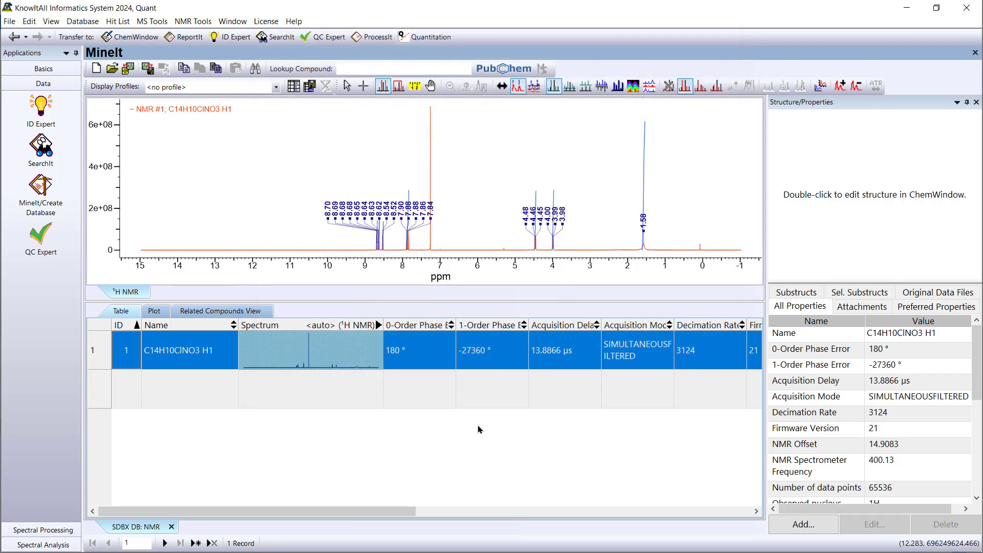